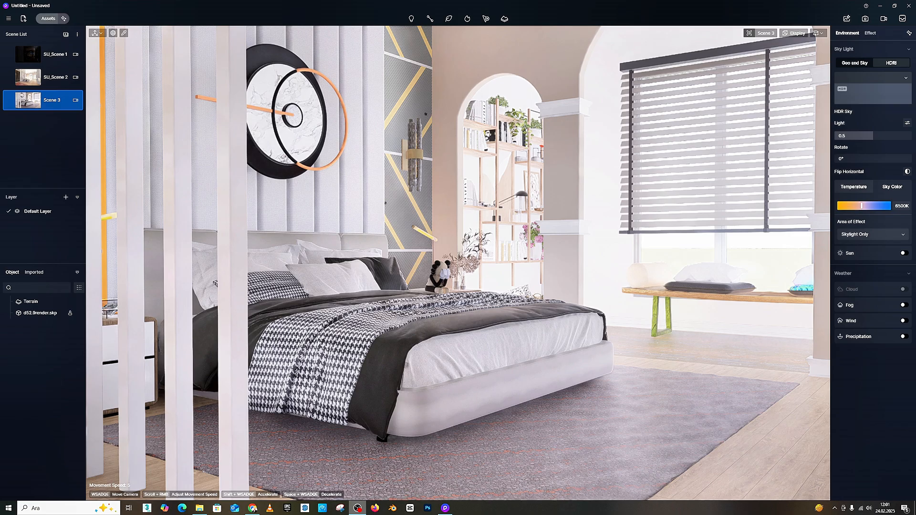
Step: Preview the Geo and Sky lighting in Scene 3, then return the sky light to HDRI
left_click(604, 193)
key("i")
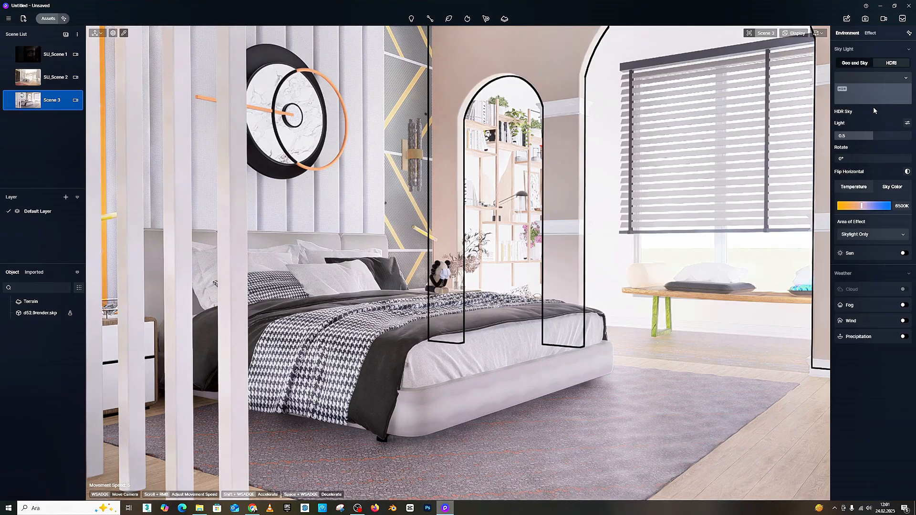
left_click(855, 63)
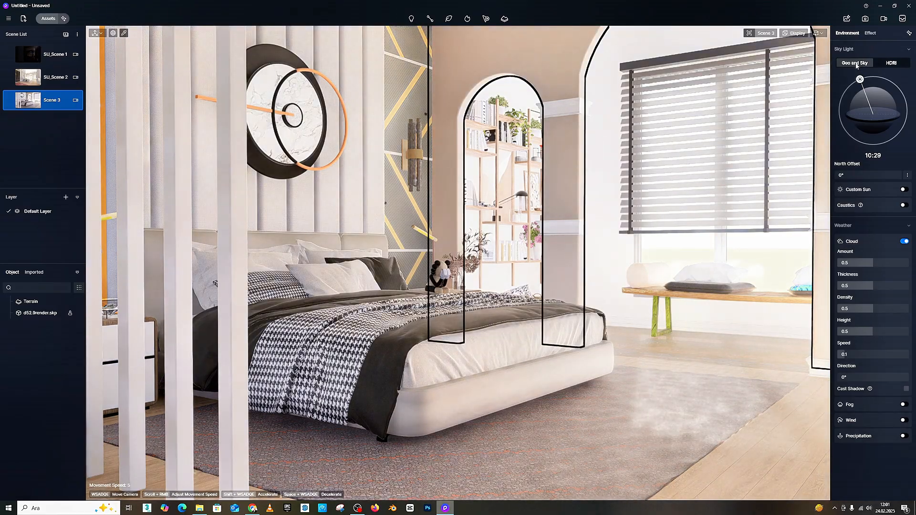
left_click(883, 63)
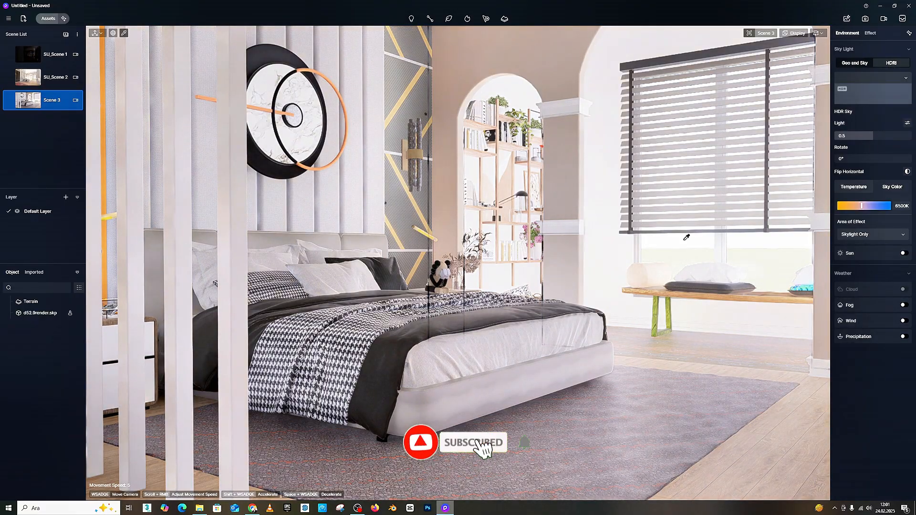
Step: Make the round wall lamp's orange material emissive, sampling the emissive colour from its base colour and setting the intensity to 20
left_click(342, 92)
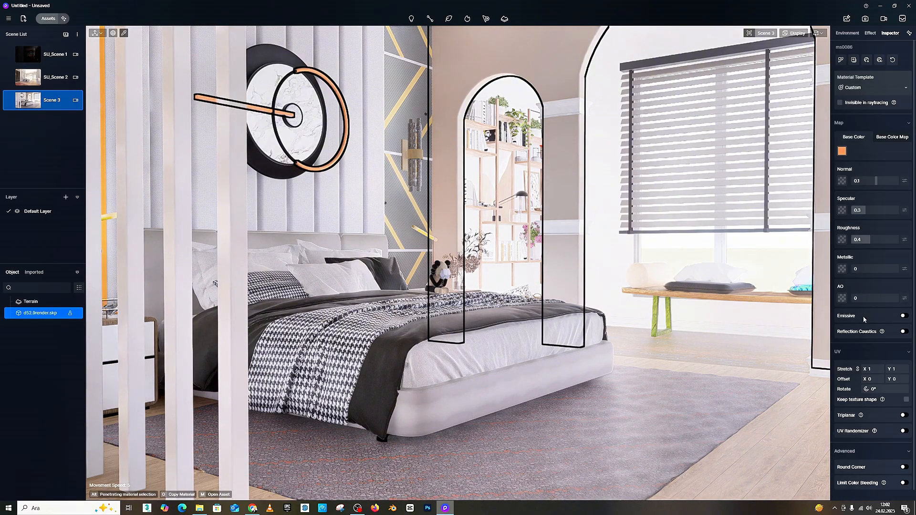
left_click(903, 316)
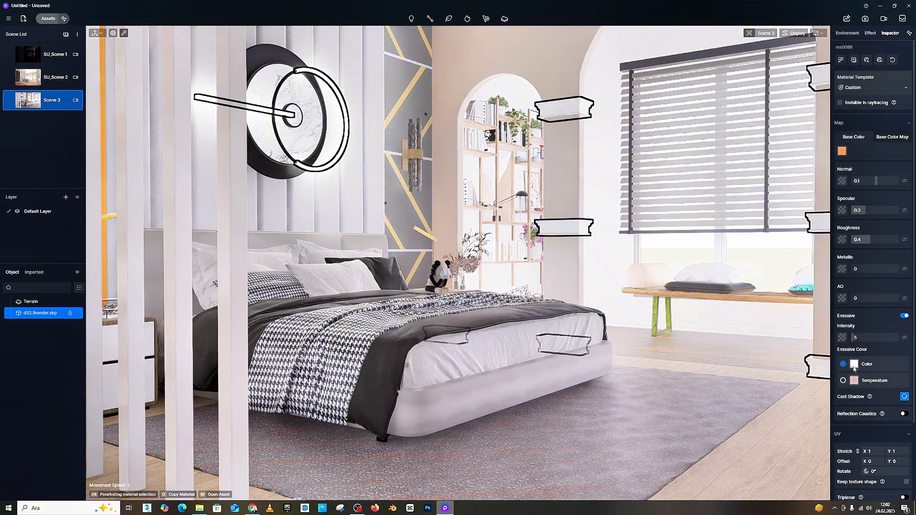
left_click(854, 365)
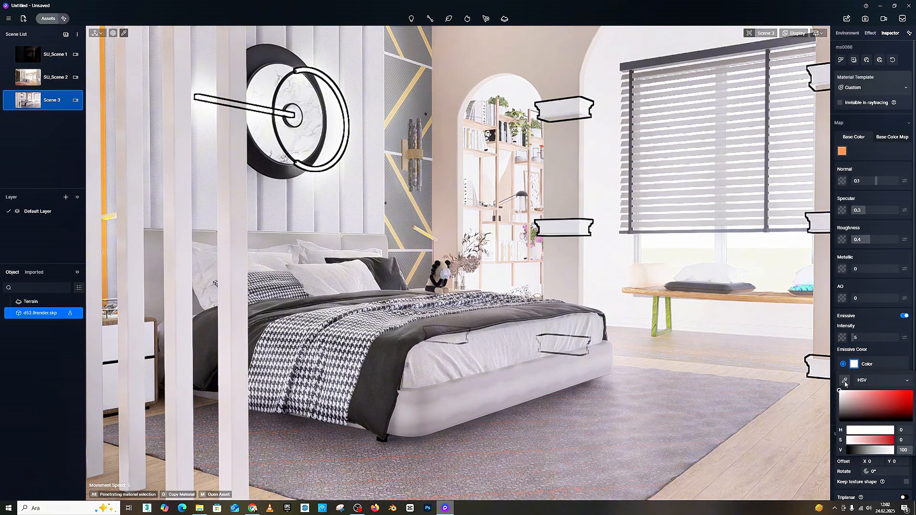
left_click(845, 381)
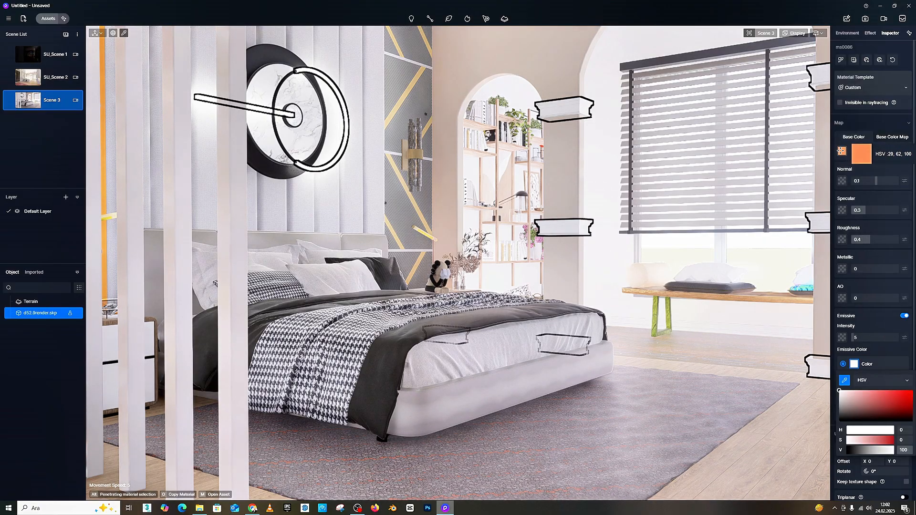
left_click(842, 152)
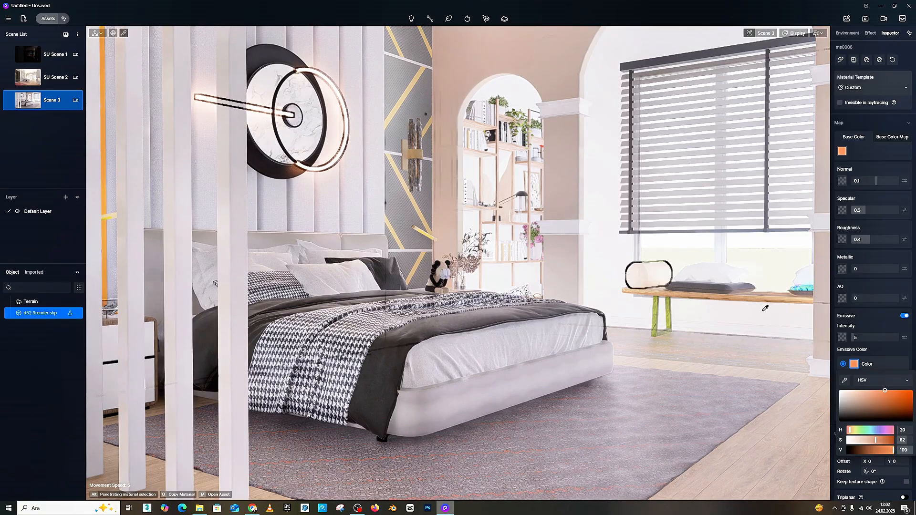
left_click(864, 337)
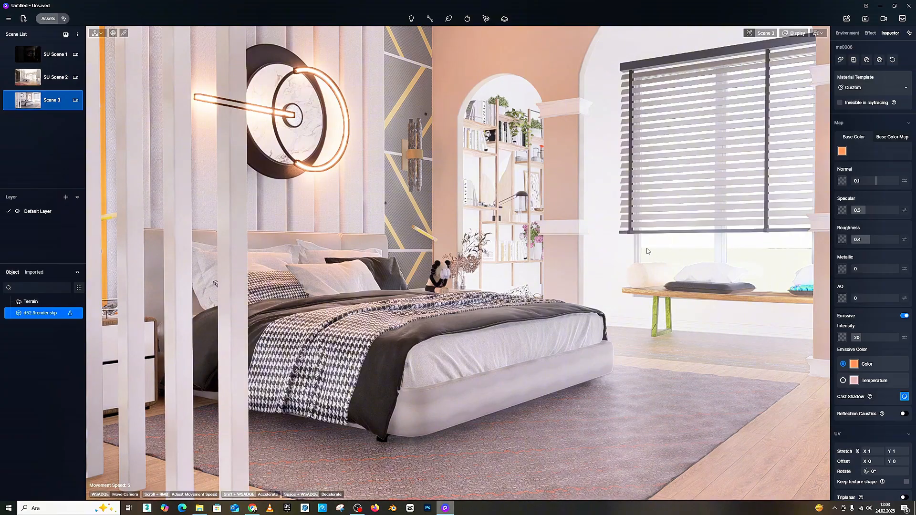
Step: Set the base colour of the window's transparent glass material to near white, HSV 330, 2, 95
right_click_drag(732, 242, 894, 250)
key("w")
key("a")
mouse_move(529, 330)
right_mouse_down()
mouse_move(592, 330)
mouse_move(538, 340)
right_mouse_up()
key("d")
key("s")
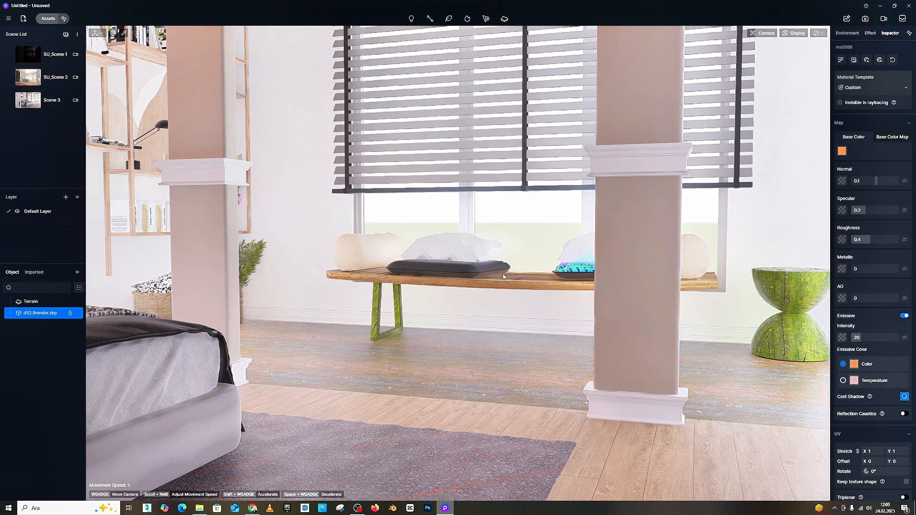
key("s")
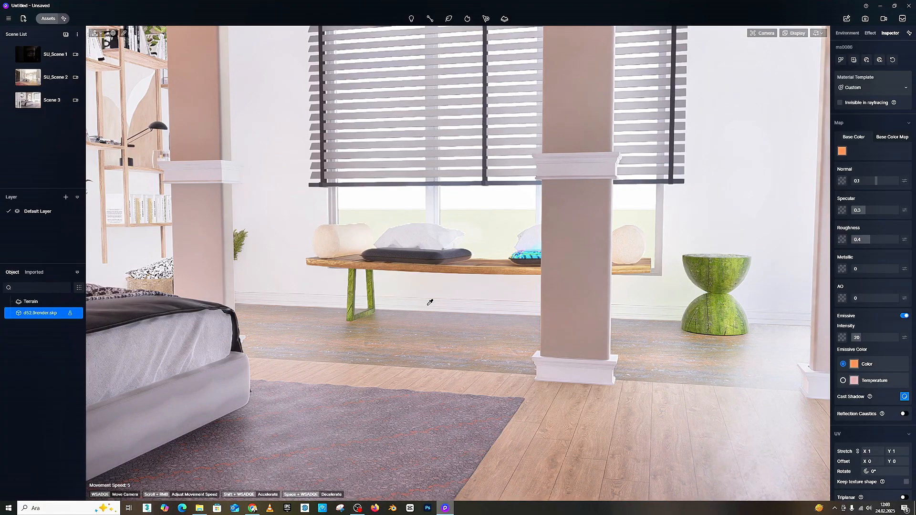
key("Escape")
left_click(486, 214)
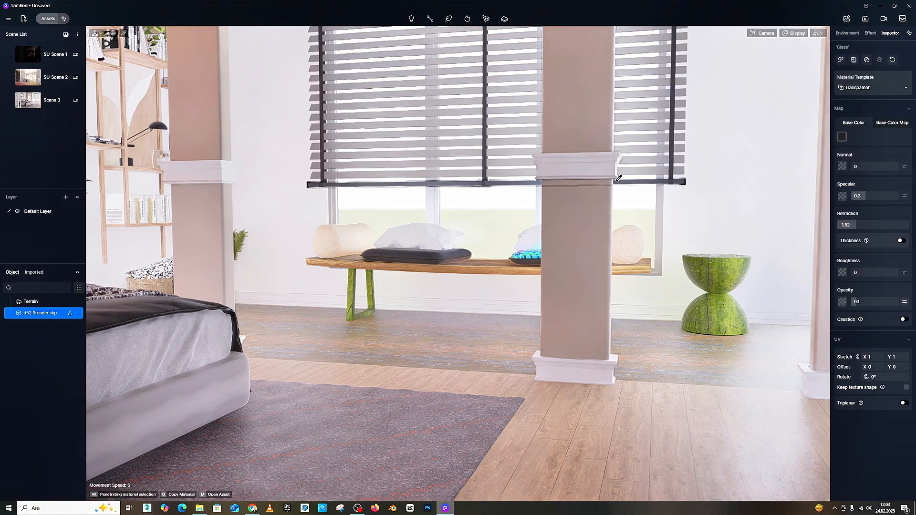
left_click(864, 89)
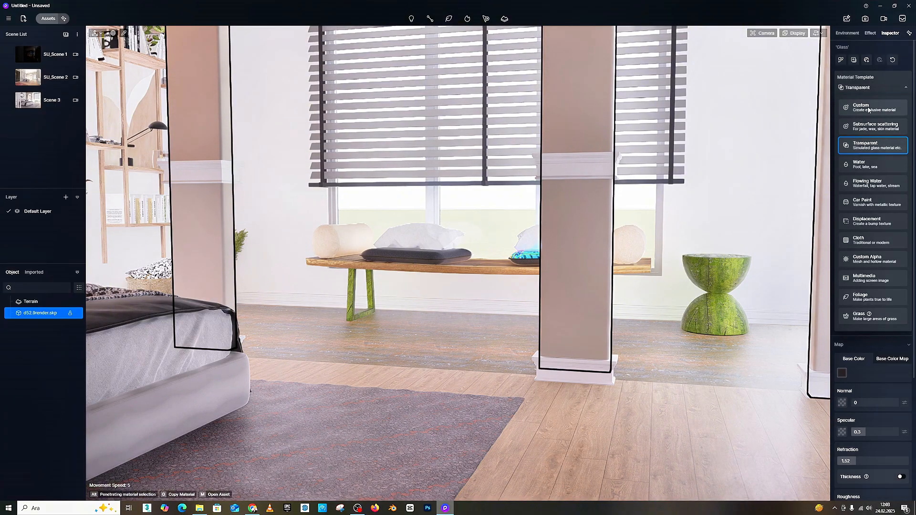
left_click(907, 67)
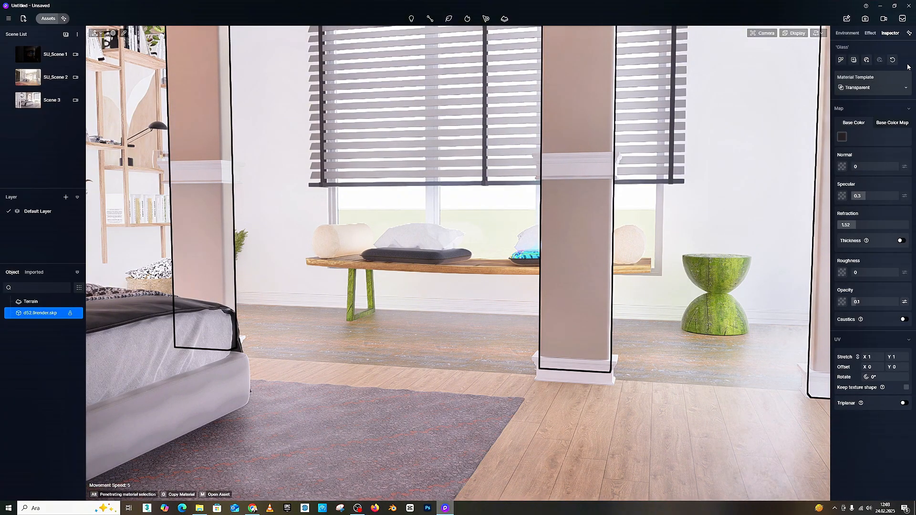
left_click(842, 137)
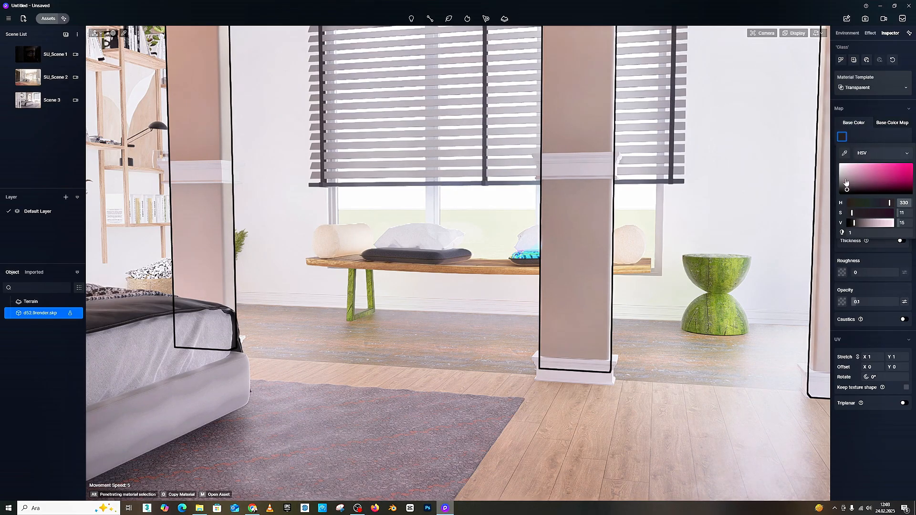
left_click_drag(846, 182, 841, 165)
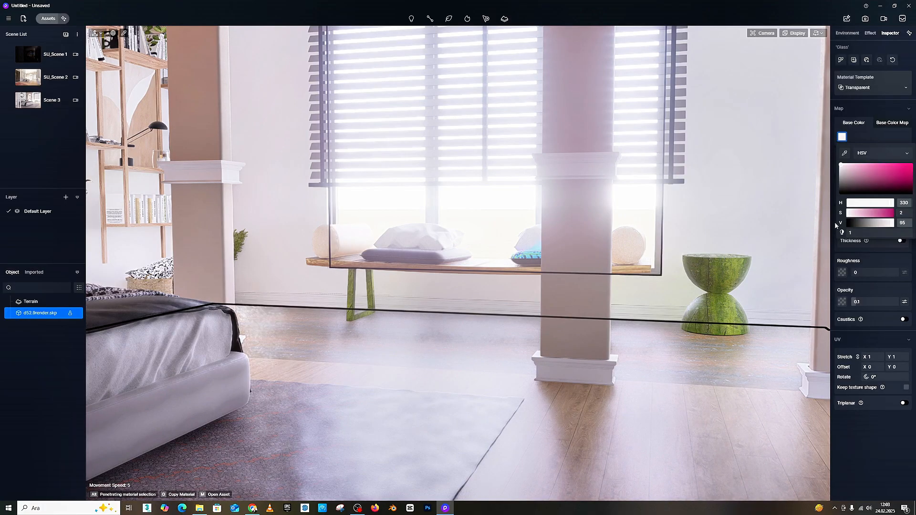
left_click(836, 151)
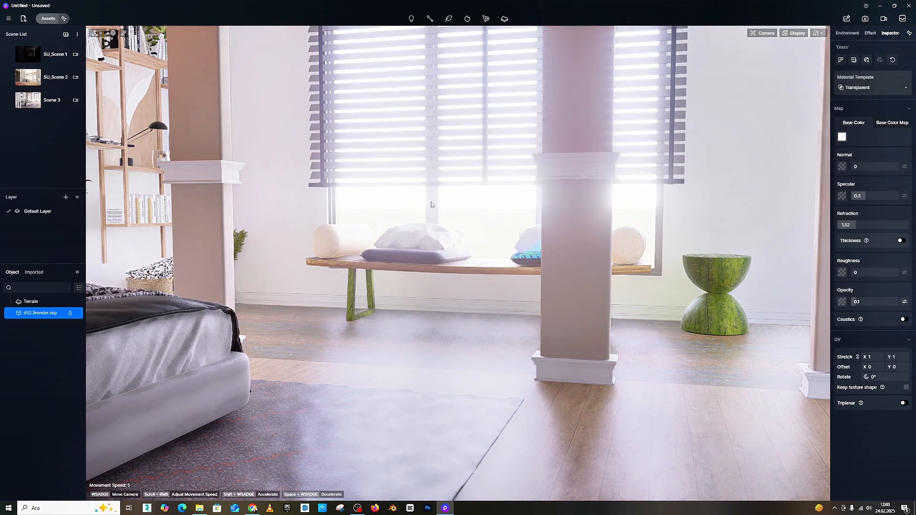
Step: Search the online material library for "glass"
left_click(48, 18)
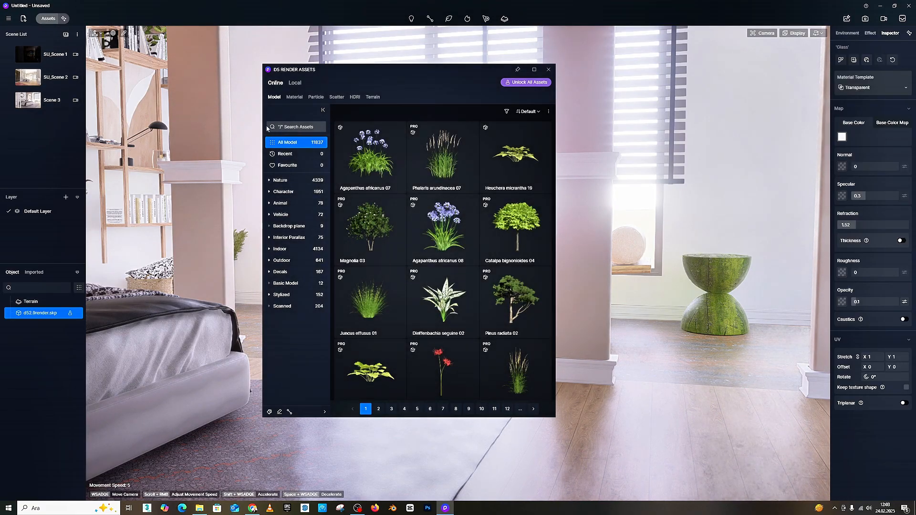
left_click(301, 128)
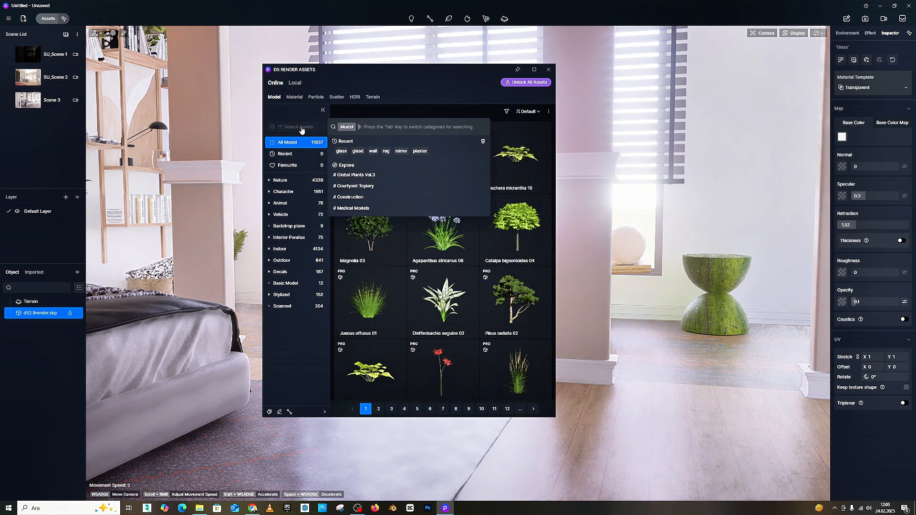
left_click(295, 97)
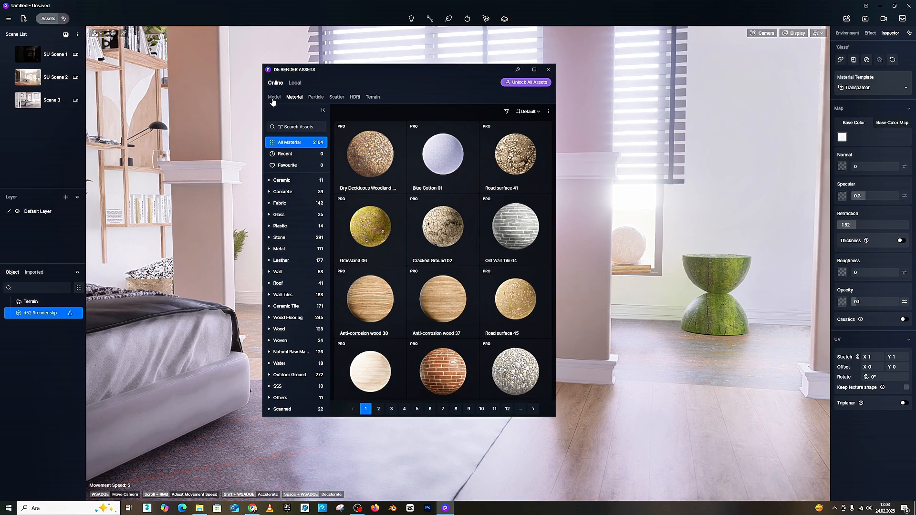
left_click(274, 97)
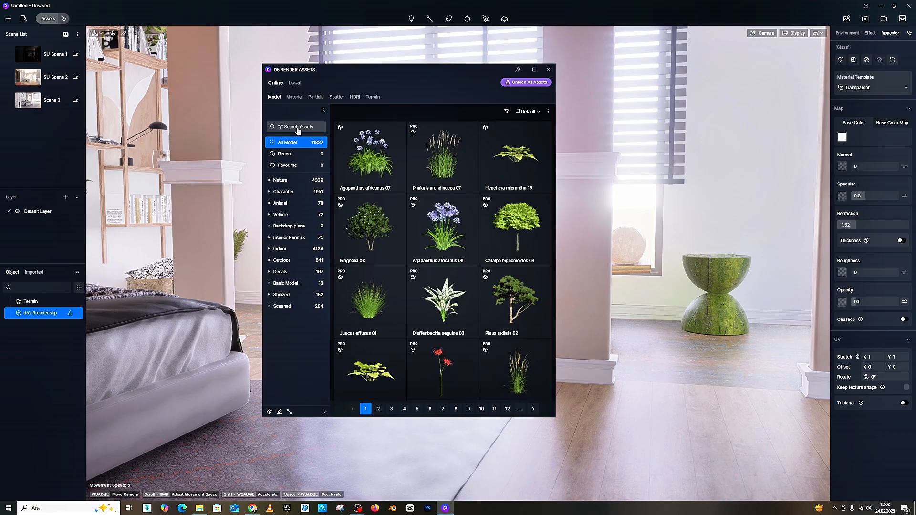
left_click(293, 98)
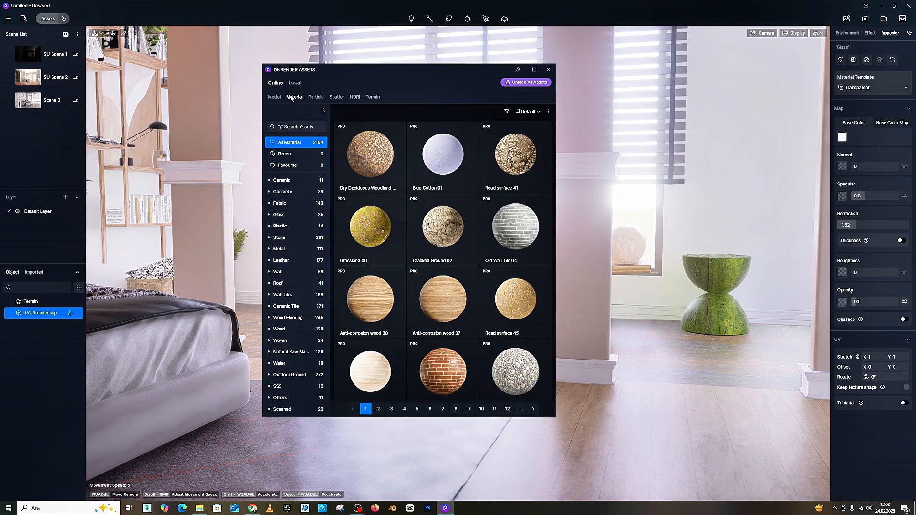
left_click(289, 126)
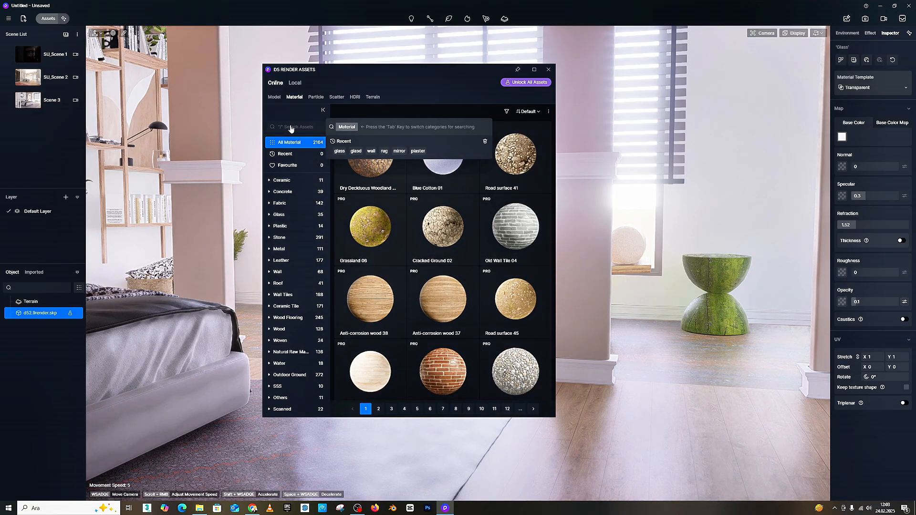
type("glass")
key("Return")
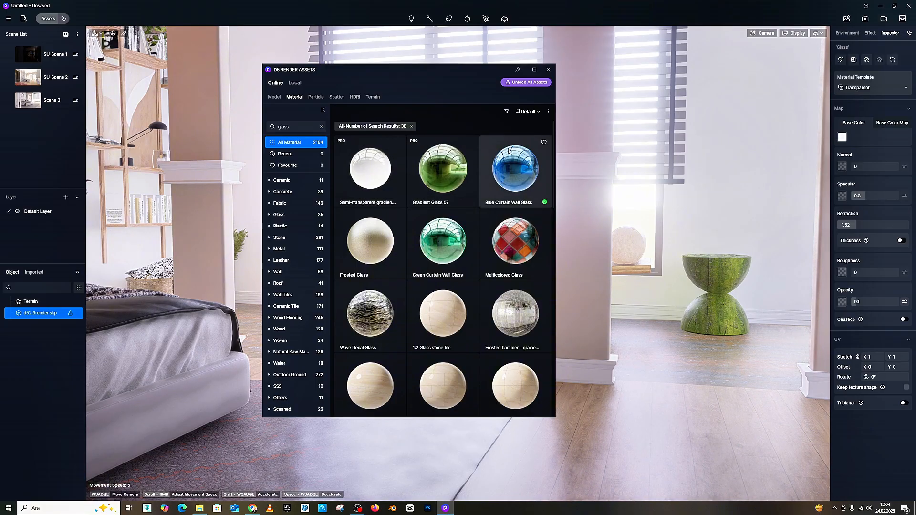
Step: Apply Basic Glass Material from the search results to the window glass and close the asset library
scroll(468, 188, "down", 5)
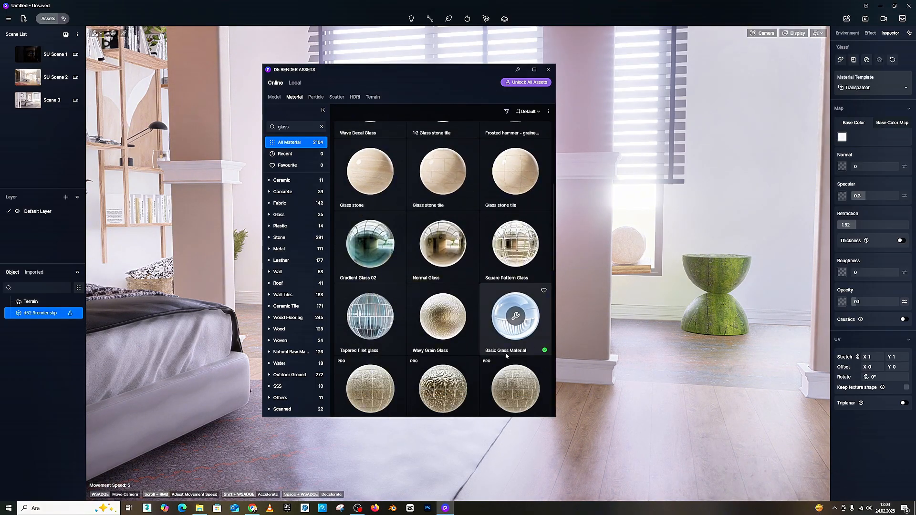
left_click_drag(444, 76, 248, 68)
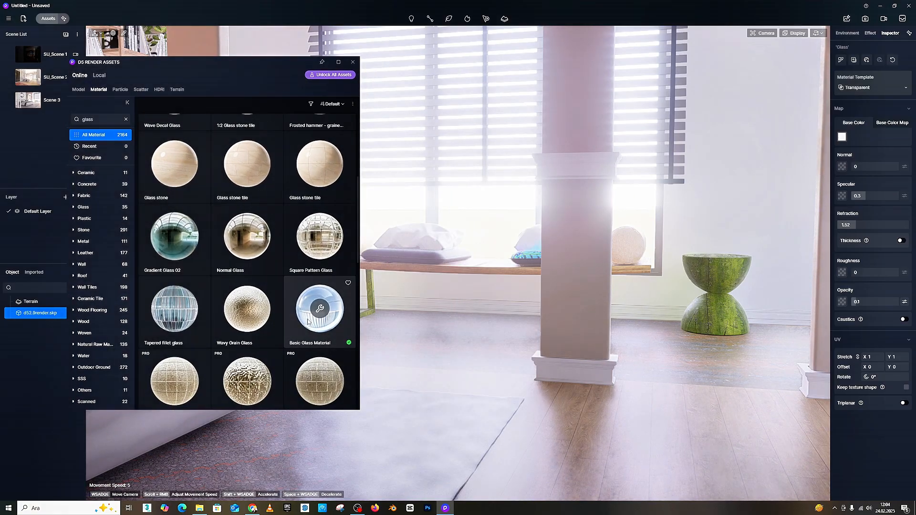
left_click_drag(324, 329, 473, 282)
left_click_drag(485, 283, 633, 204)
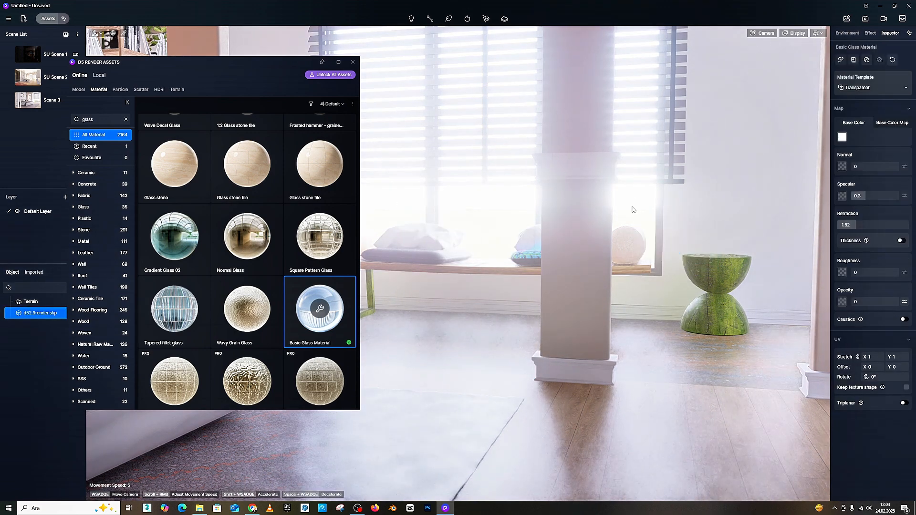
left_click(352, 62)
Step: Switch the environment to Geo and Sky and move the sun to 13:10 to test sunlight through the blinds
key("s")
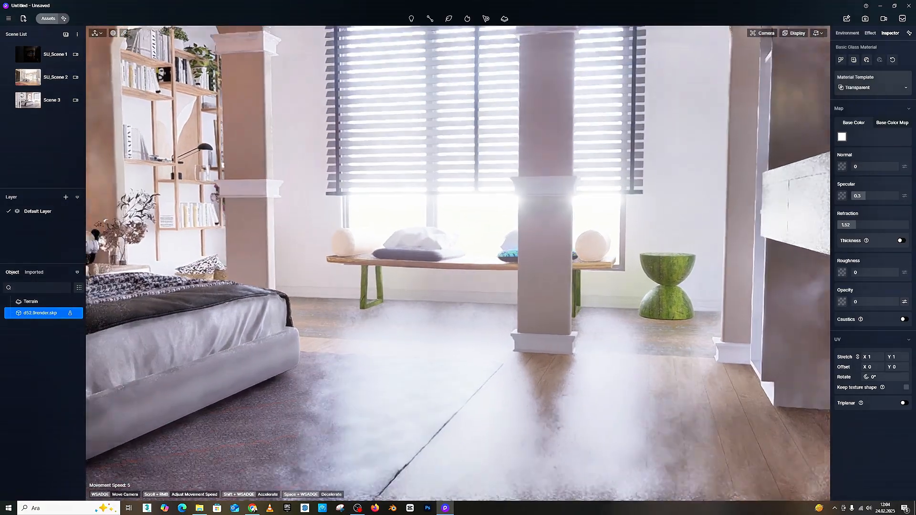
key("w")
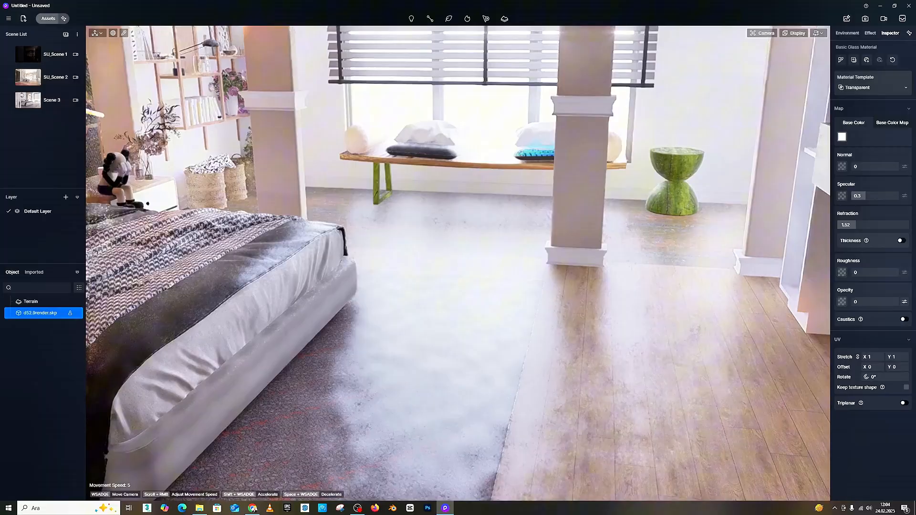
right_click_drag(716, 385, 685, 386)
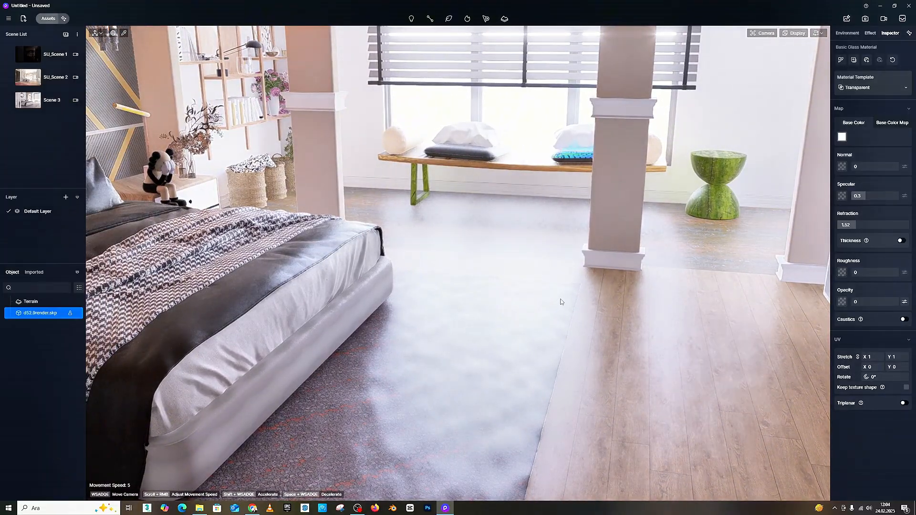
left_click(847, 33)
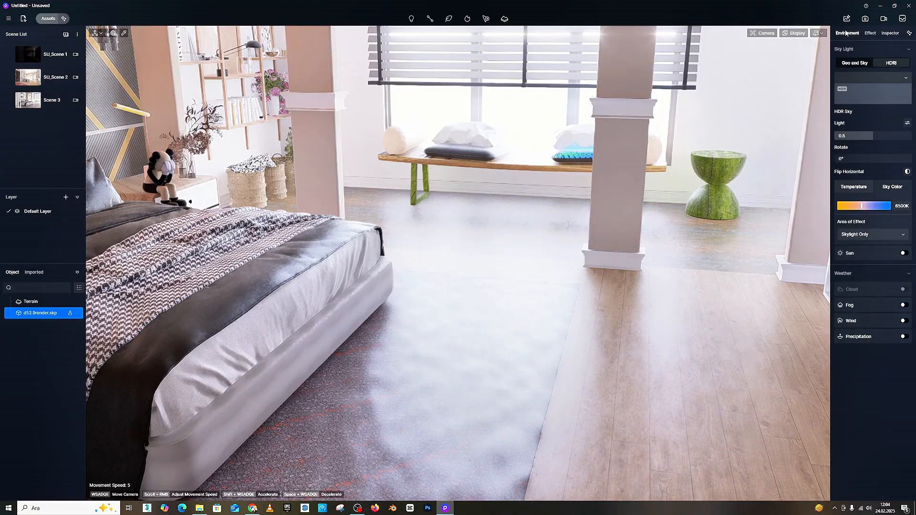
left_click(852, 63)
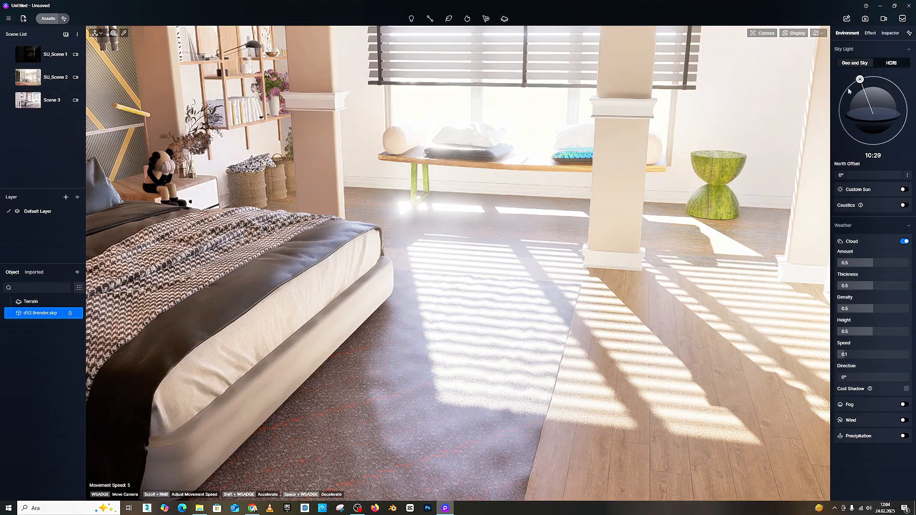
left_click_drag(860, 79, 883, 84)
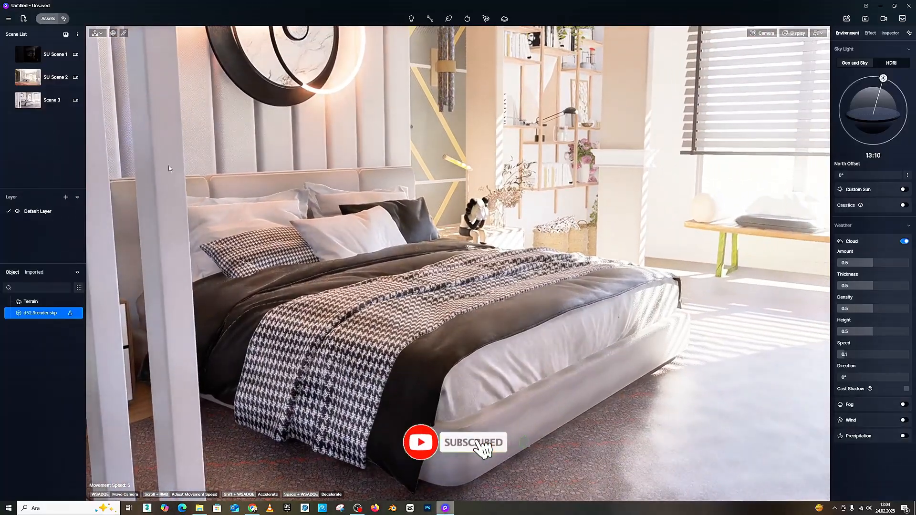
Step: Return to the Scene 3 camera view and set its sky light to Geo and Sky
left_click(42, 101)
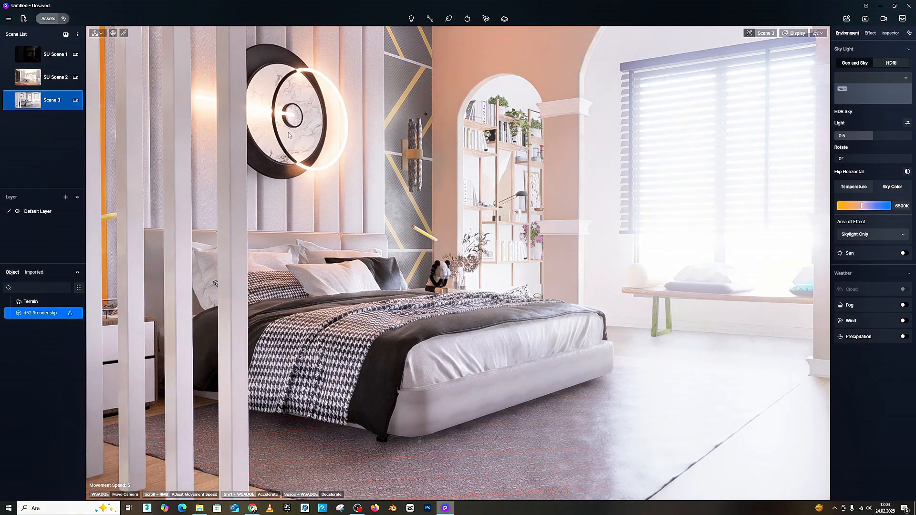
left_click(854, 63)
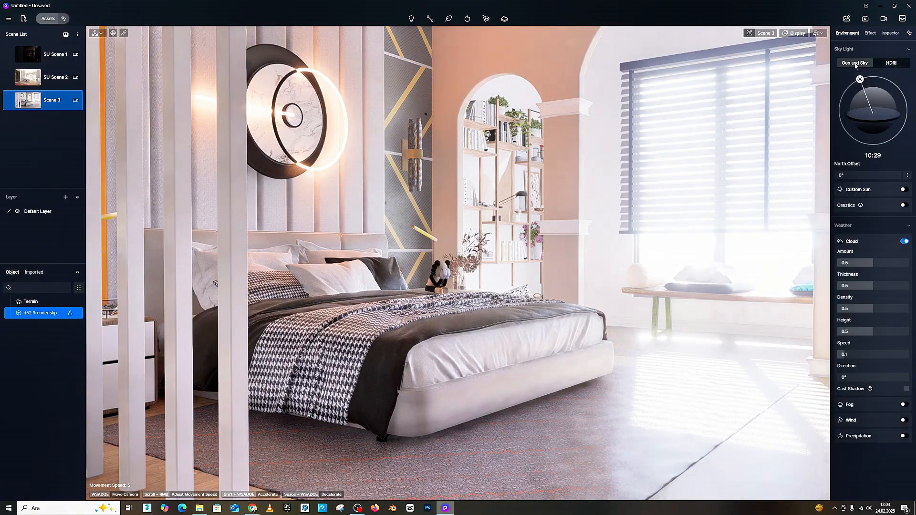
Step: Move the sun to 12:28 and update Scene 3 with this lighting
left_click_drag(857, 81, 877, 83)
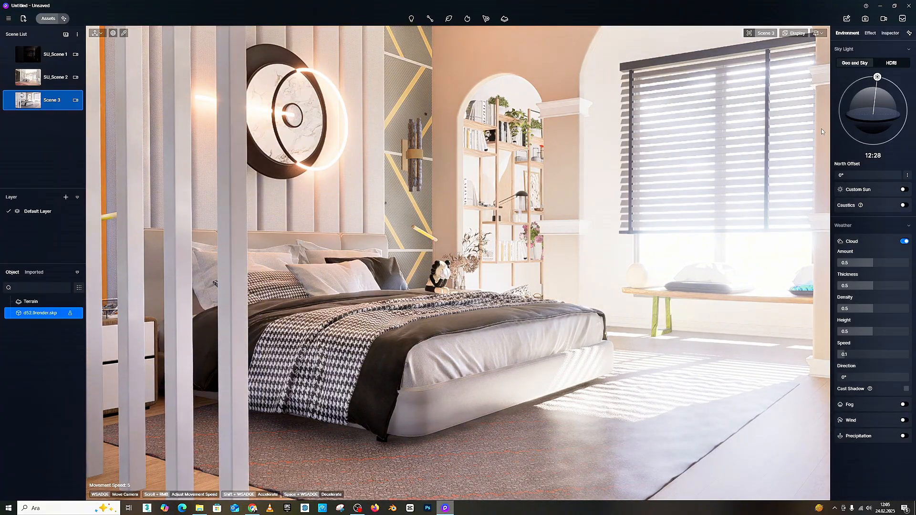
left_click(10, 101)
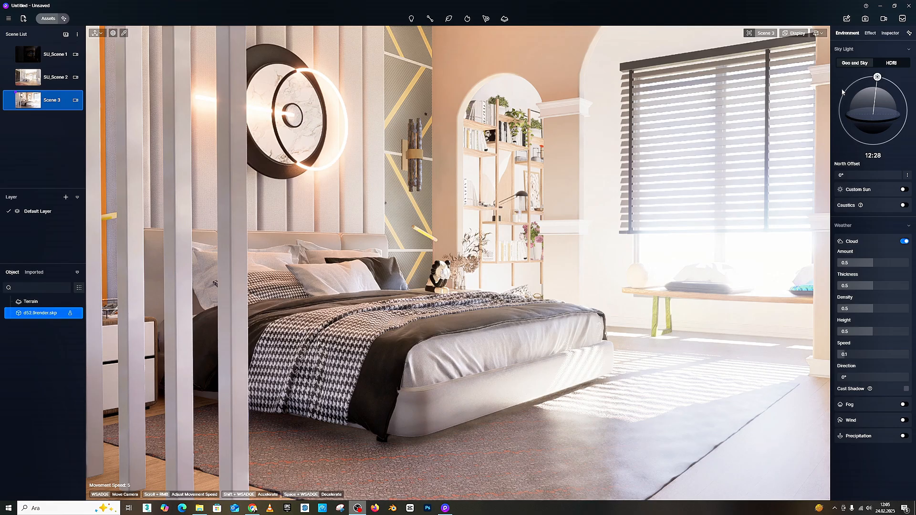
Step: Switch the sky light to the Midday HDRI and move the camera outdoors to view its sky
left_click(891, 63)
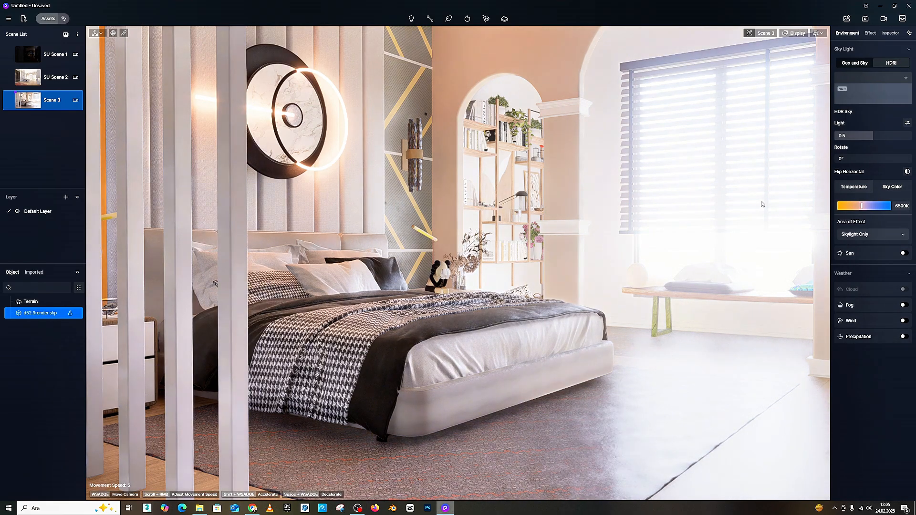
left_click(868, 95)
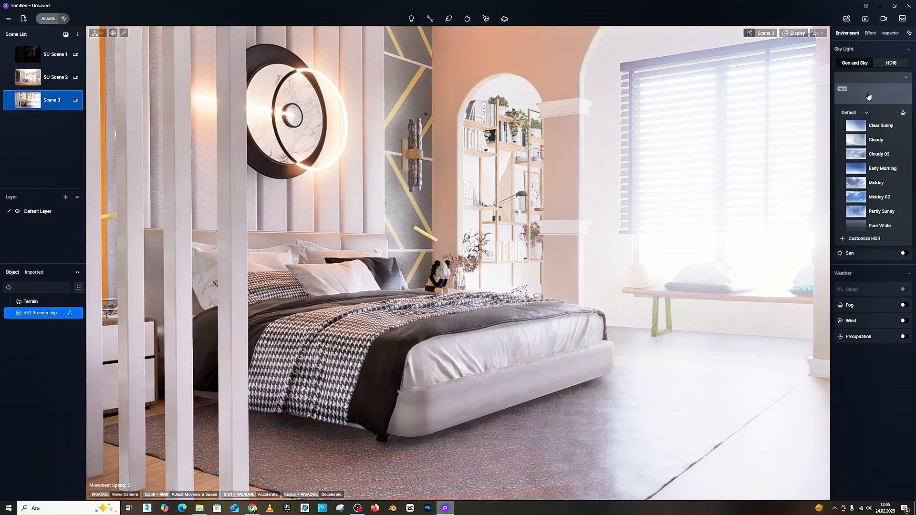
left_click(857, 185)
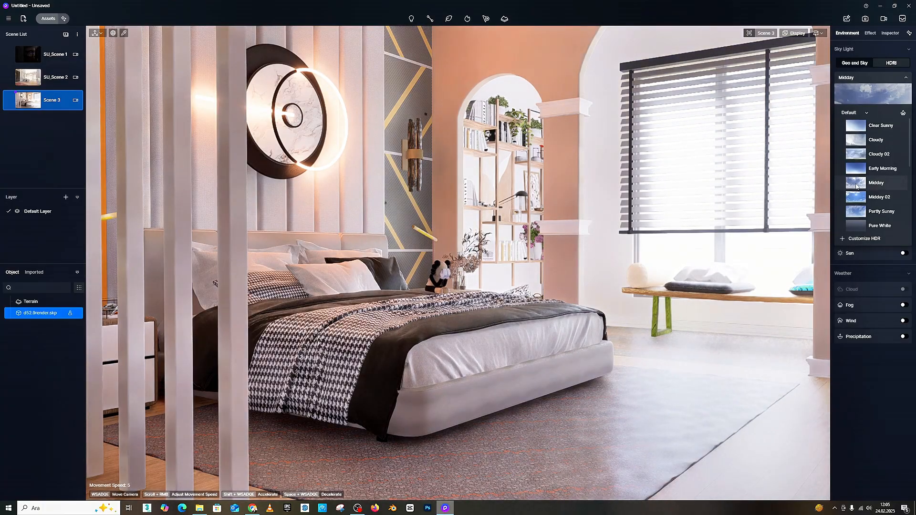
left_click(706, 181)
key("w")
right_click_drag(779, 186, 820, 176)
key("w")
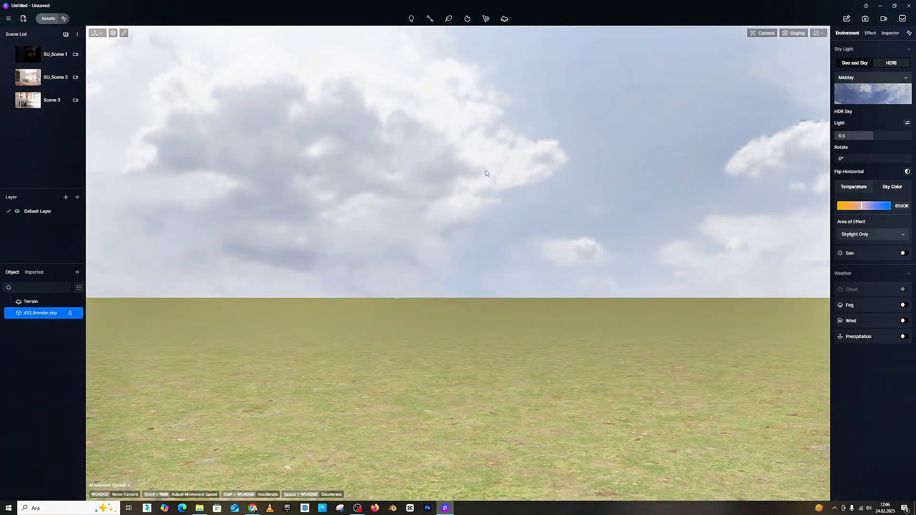
Step: Compare the Geo and Sky environment with the Midday HDRI outdoors, restore Geo and Sky, and return to the Scene 3 view
left_click(844, 49)
left_click(903, 82)
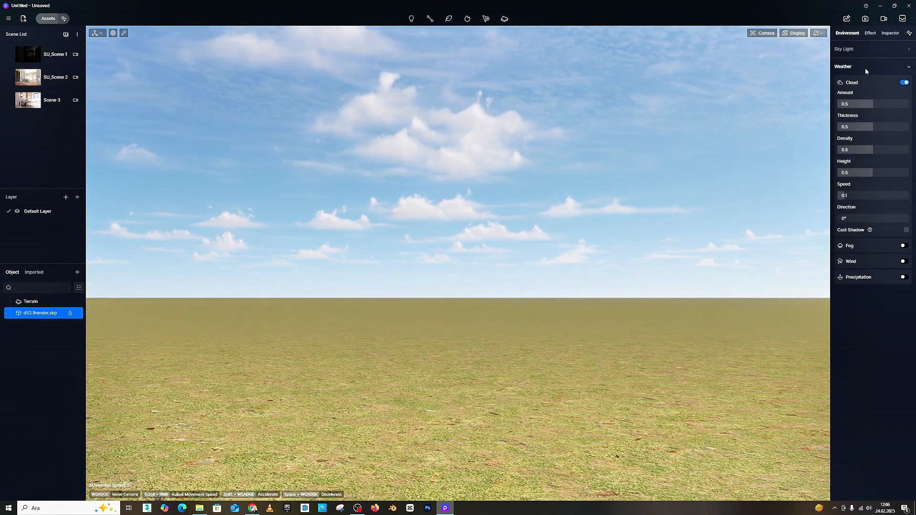
left_click(859, 49)
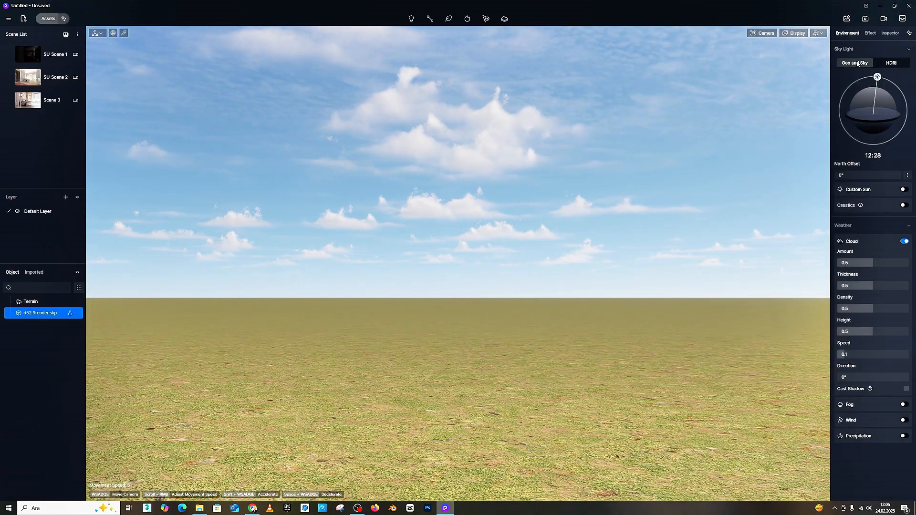
left_click(892, 63)
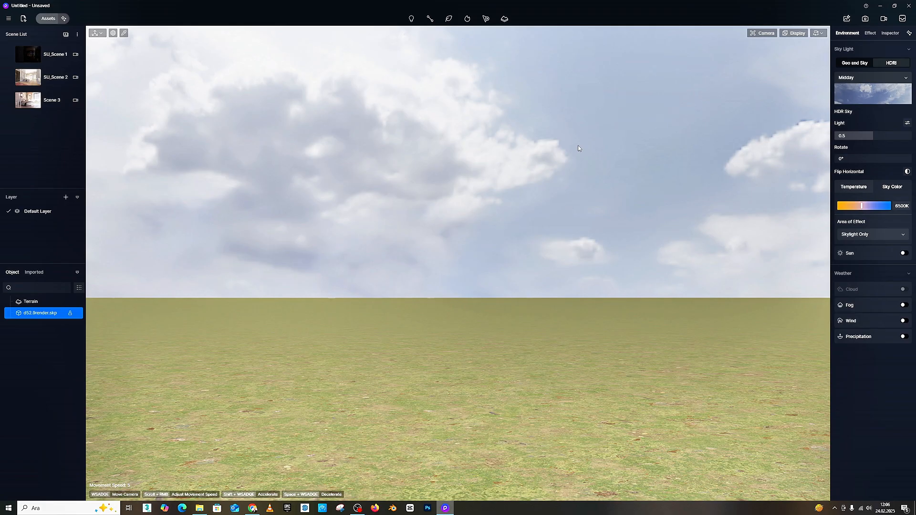
left_click(854, 63)
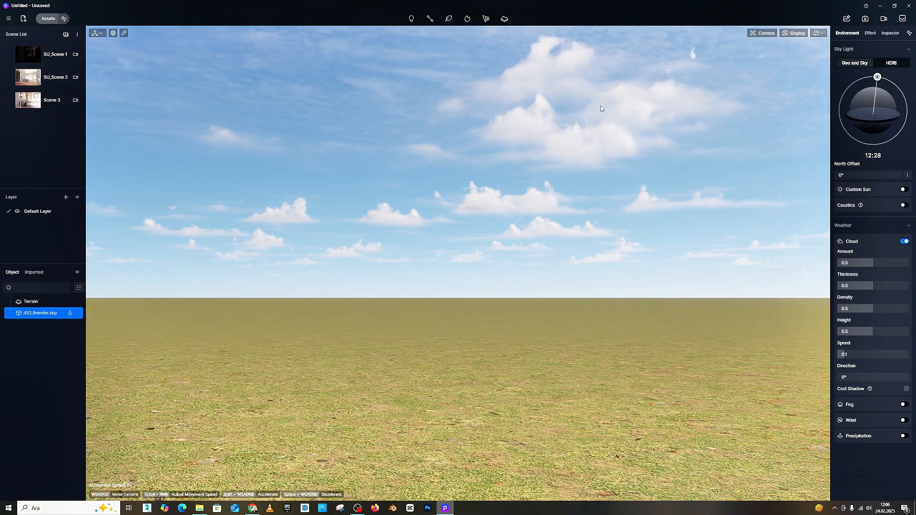
left_click(35, 103)
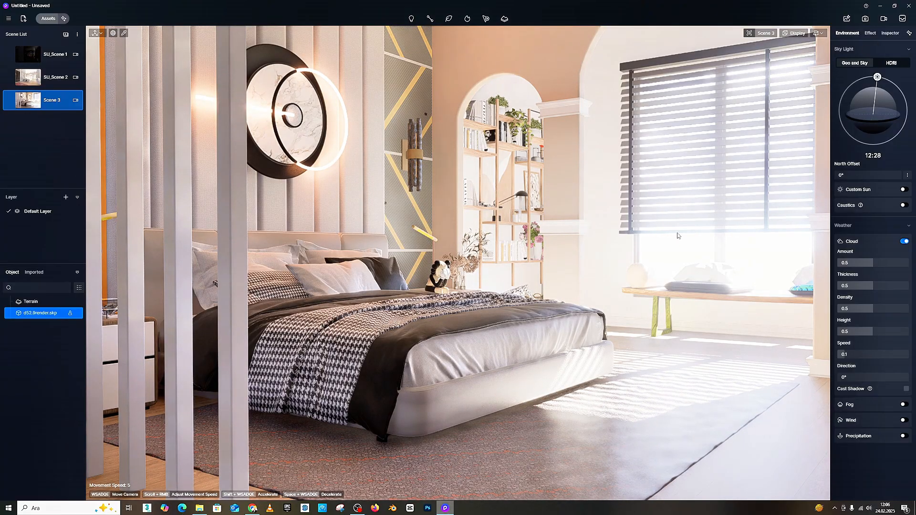
Step: Compare the Scene 3 lighting with auto exposure off and on, leaving auto exposure on
left_click(870, 32)
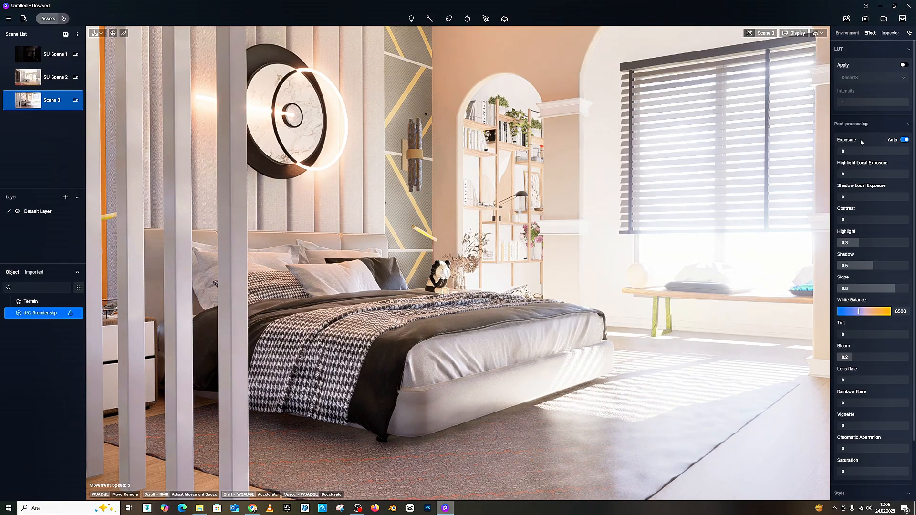
left_click(902, 142)
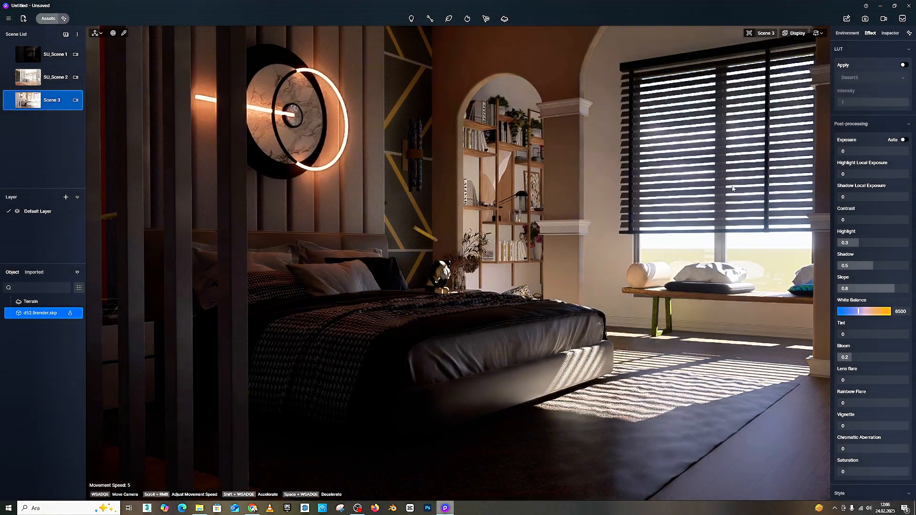
left_click(903, 141)
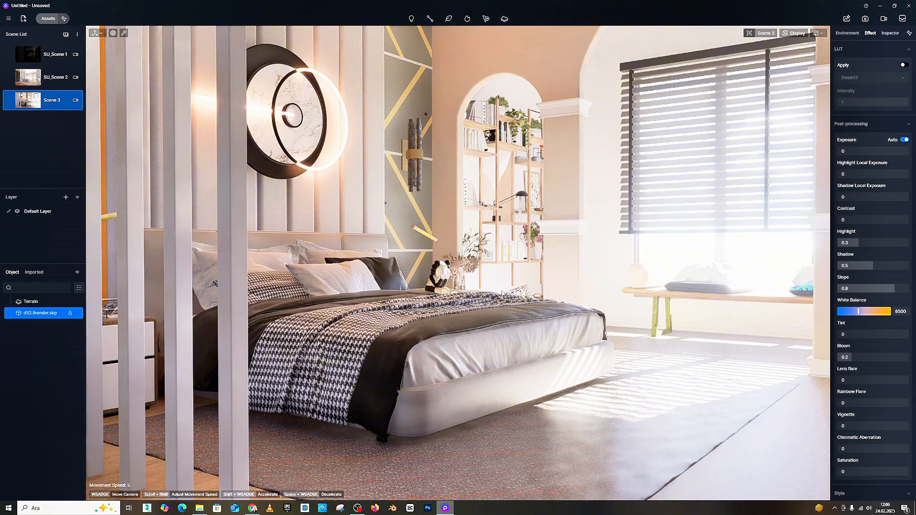
left_click(904, 140)
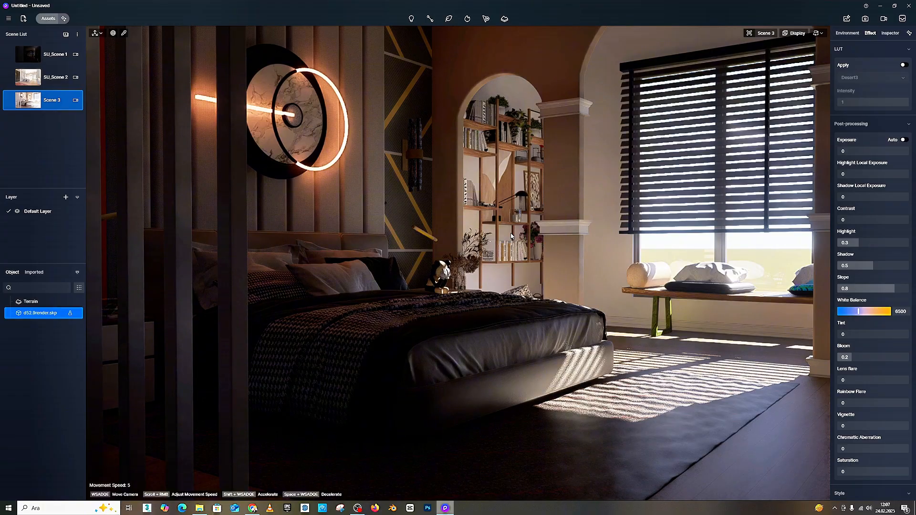
left_click(905, 141)
Step: Examine the wall lamp, ceiling spotlights, wardrobe and bed area from several camera positions under the current lighting
right_click_drag(382, 255, 325, 251)
key("w")
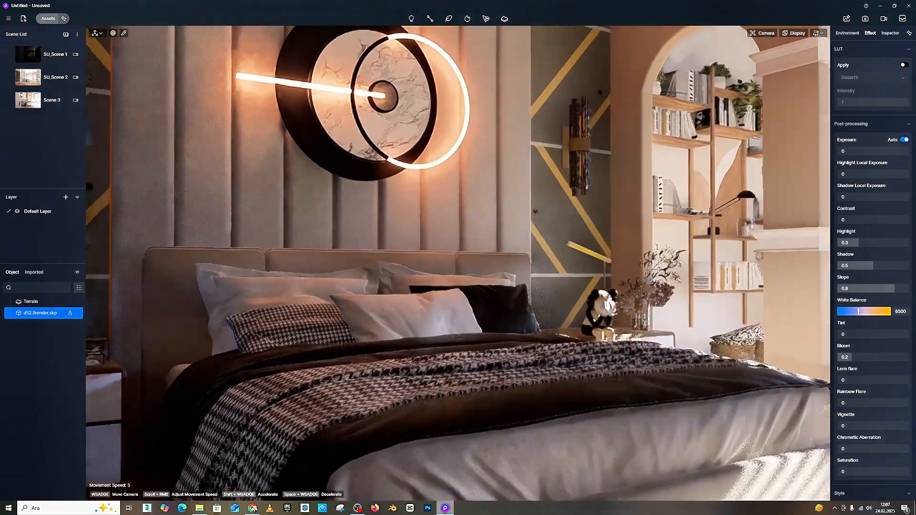
right_click_drag(458, 281, 498, 150)
key("s")
key("w")
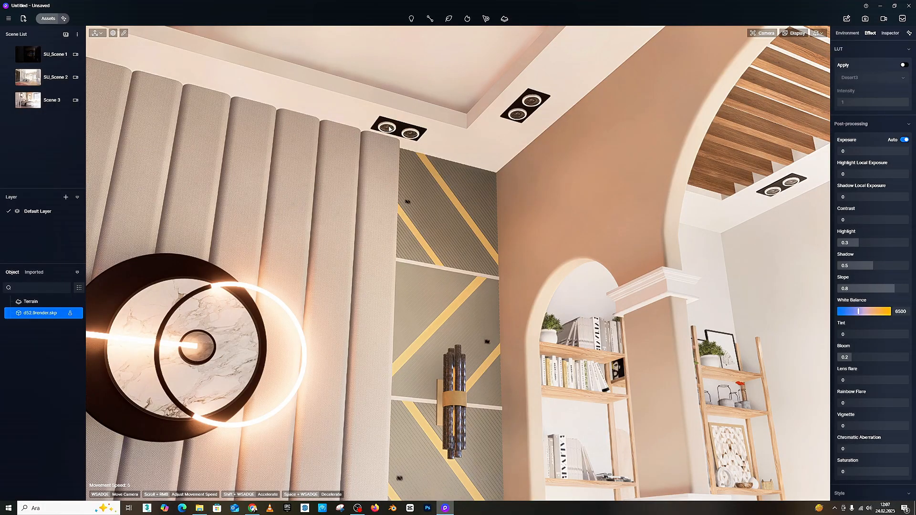
right_click_drag(412, 146, 213, 188)
right_click_drag(599, 192, 580, 216)
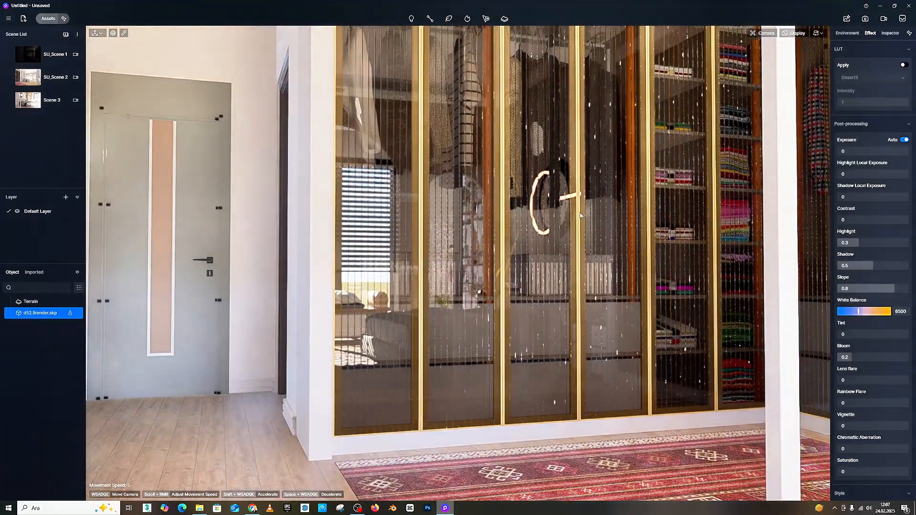
right_click_drag(285, 233, 650, 146)
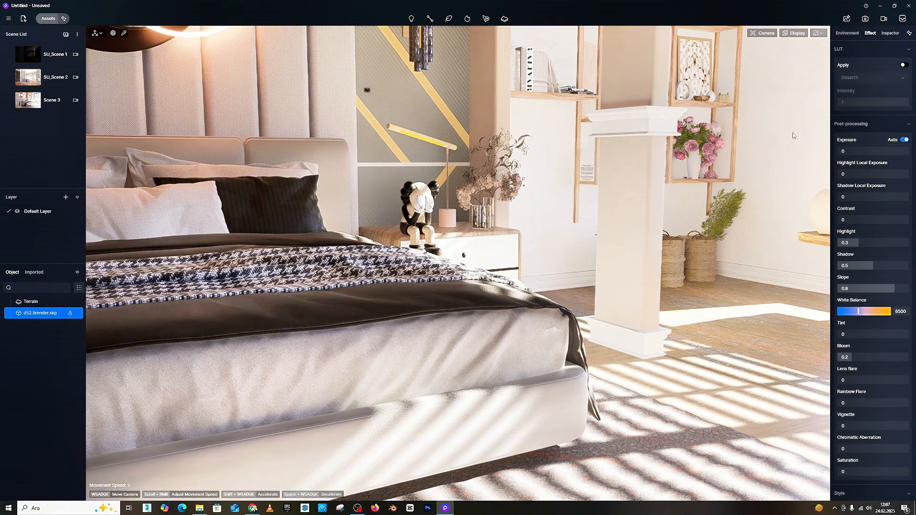
key("s")
key("a")
right_click_drag(466, 185, 420, 186)
key("s")
key("w")
key("w")
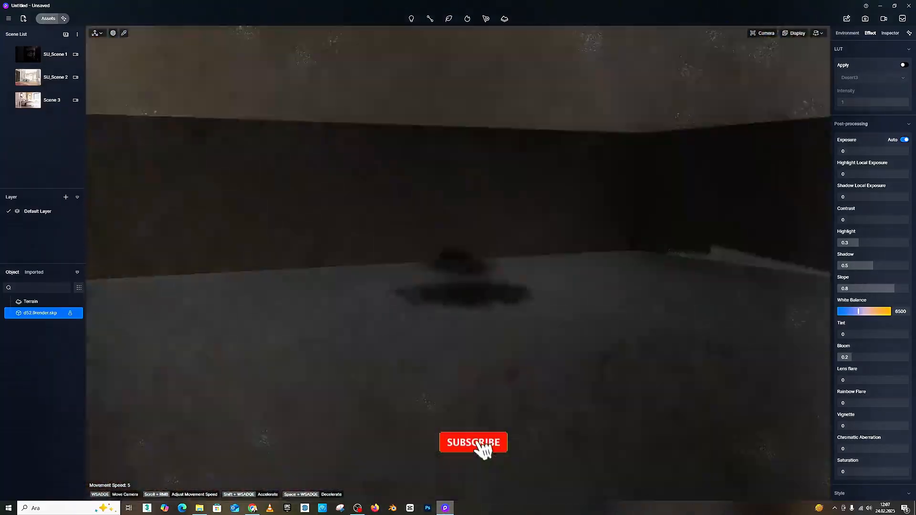
key("s")
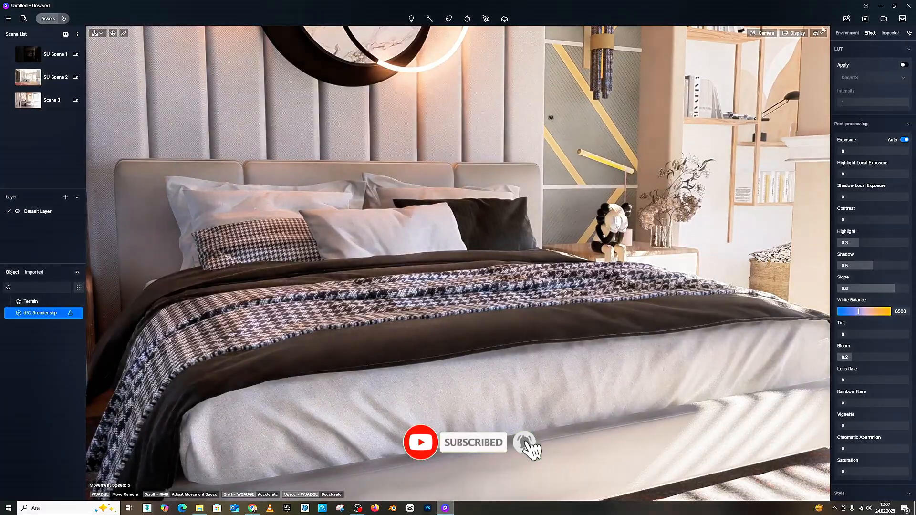
Step: Set the camera's field of view to 90° and inspect the bed and nightstand with the wider view
left_click(819, 33)
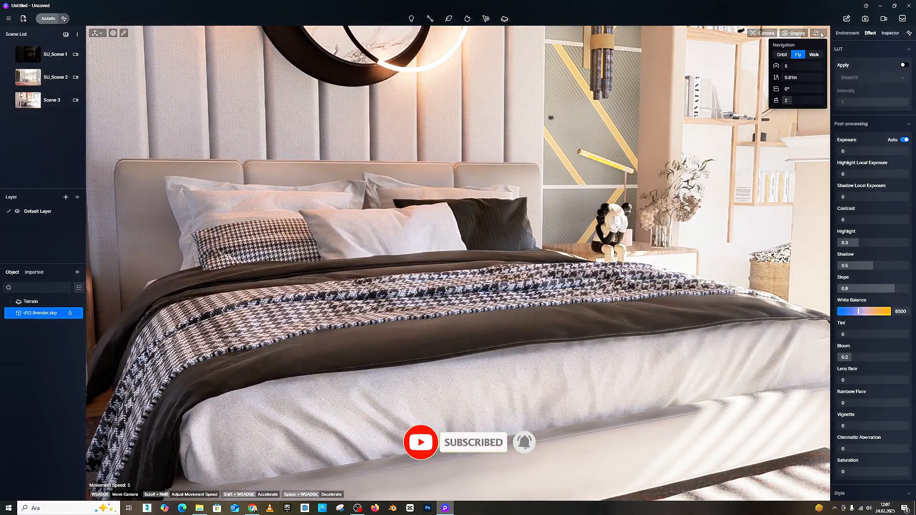
left_click(763, 32)
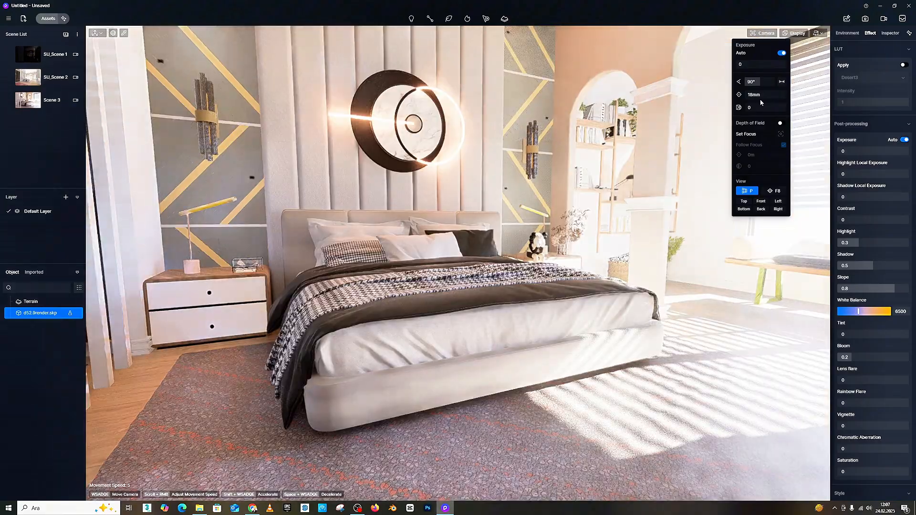
left_click(560, 134)
key("w")
right_click_drag(560, 133, 540, 141)
key("s")
key("w")
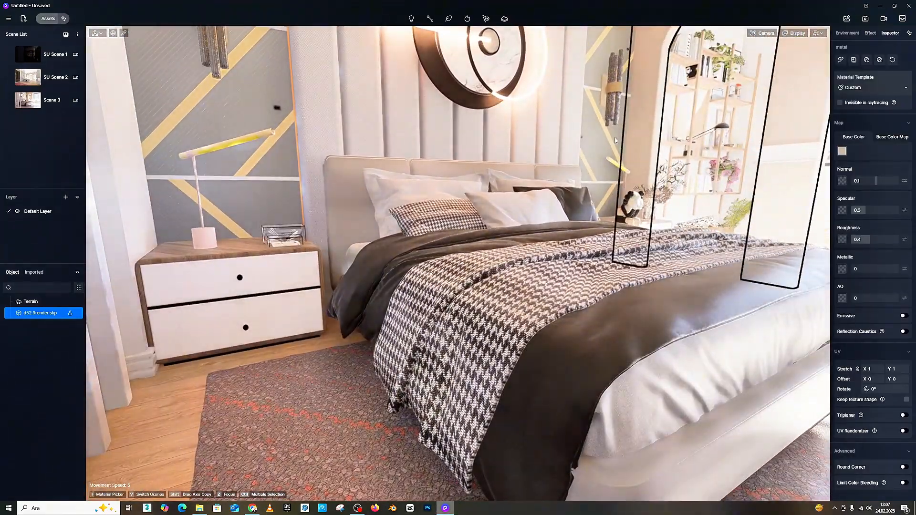